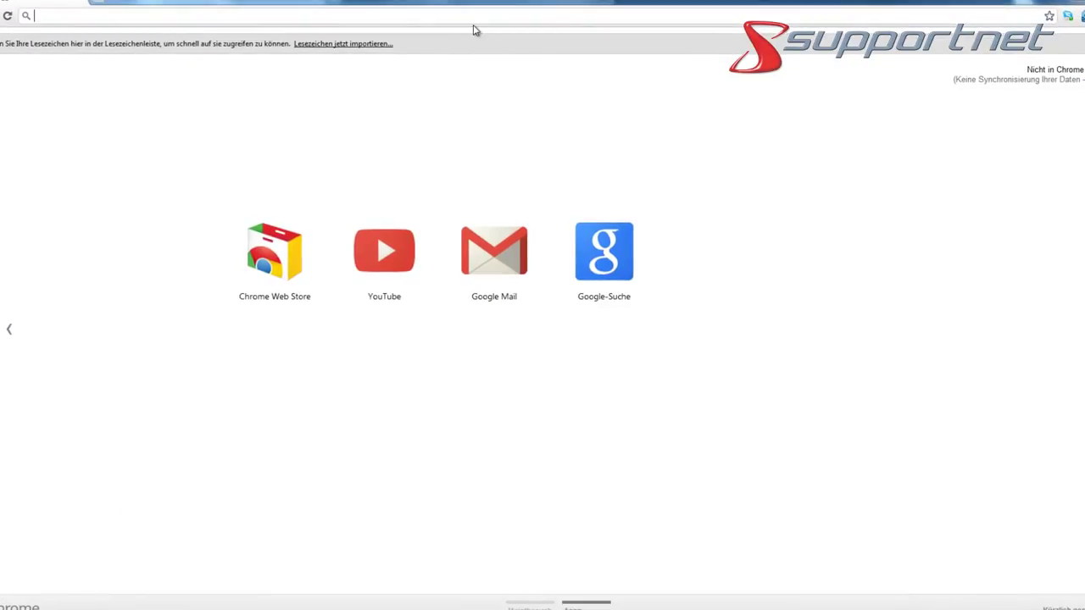
# Go to the web.de homepage by accepting the 'web' address-bar suggestion
pyautogui.write('web.de')
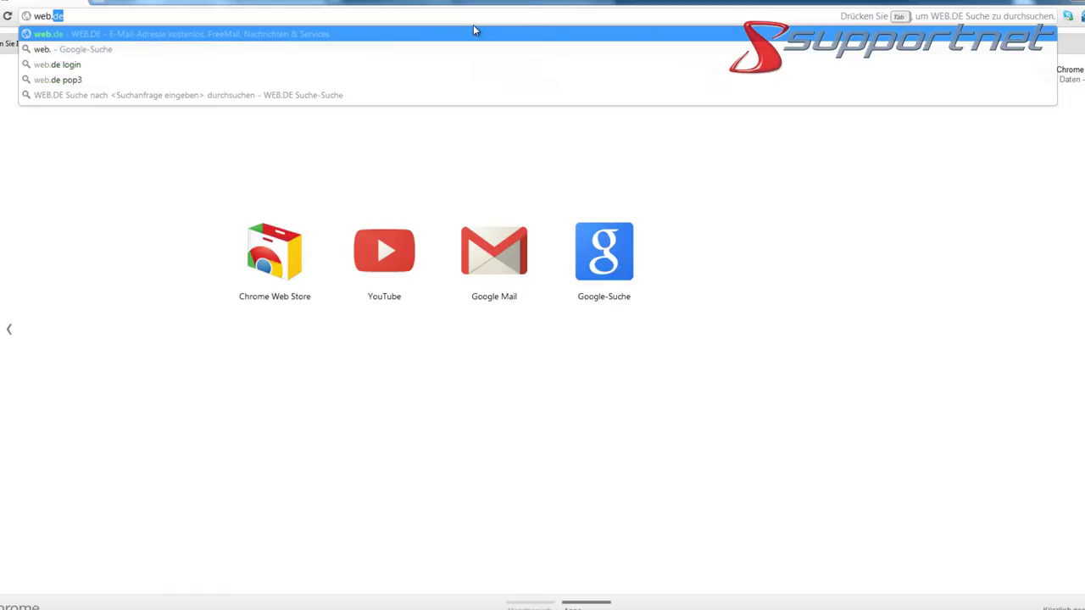
pyautogui.press('Return')
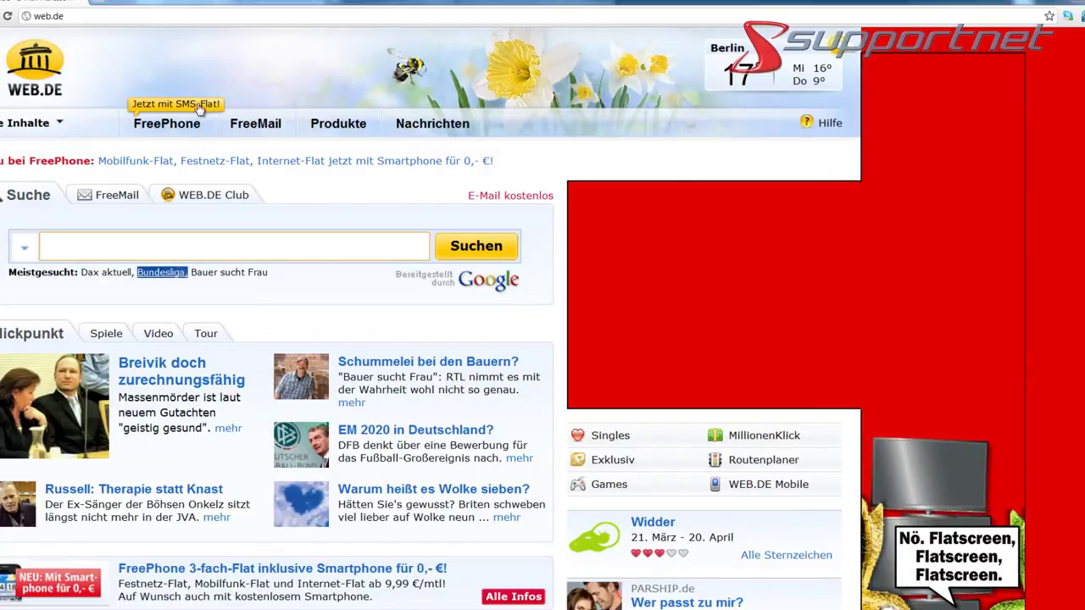
# Open the FreeMail page and start the 'Jetzt kostenlos anmelden!' free account sign-up
pyautogui.click(264, 125)
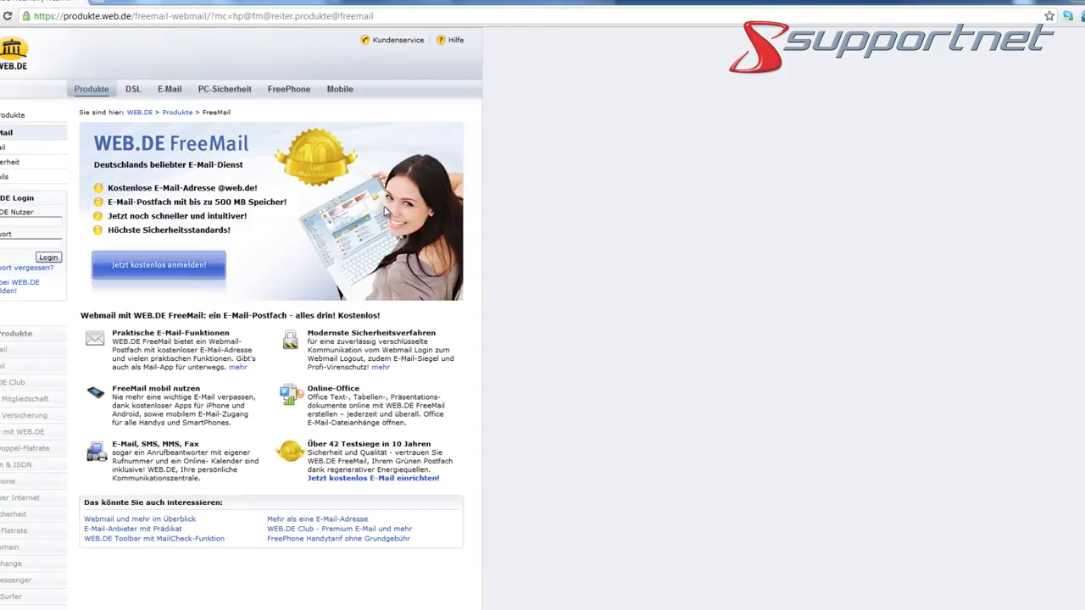
pyautogui.scroll(-4, 364, 211)
pyautogui.scroll(4, 364, 208)
pyautogui.click(179, 270)
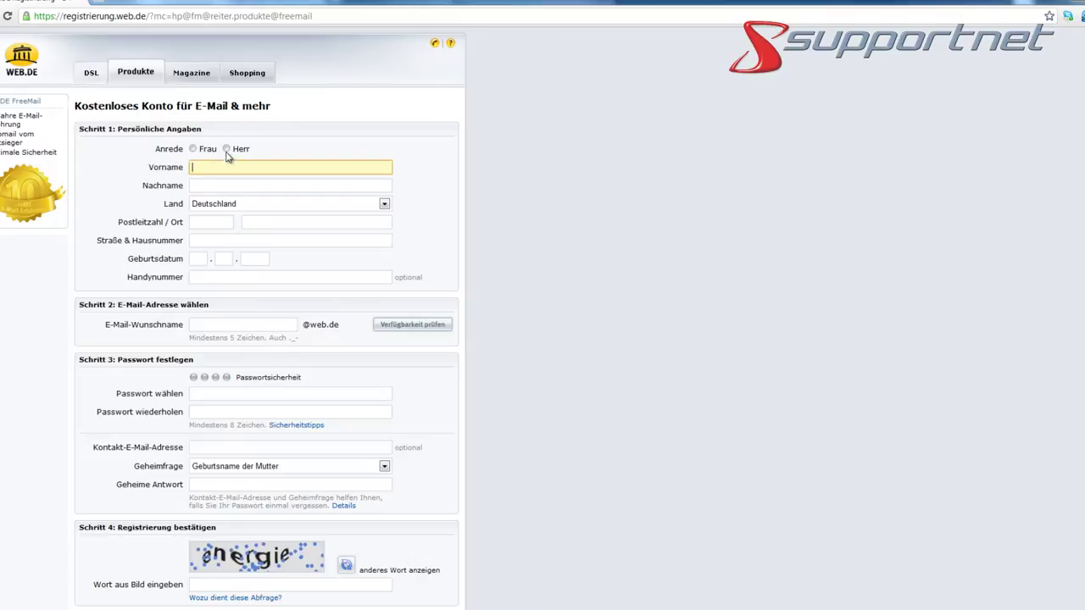
# Choose salutation Herr and enter the first and last name
pyautogui.click(225, 148)
pyautogui.click(224, 167)
pyautogui.write('Support')
pyautogui.press('Tab')
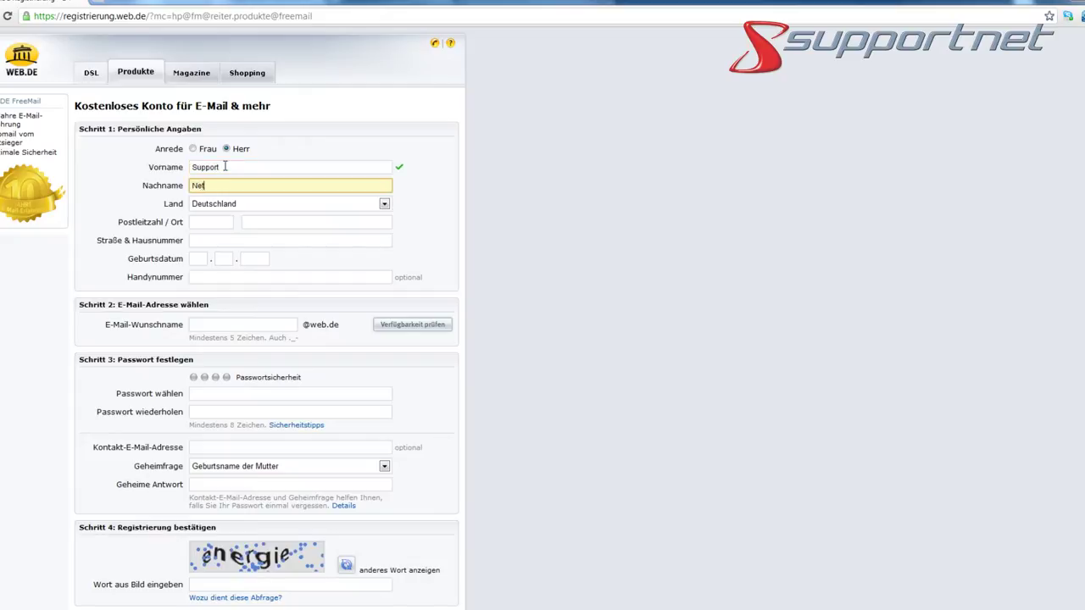
pyautogui.press('Tab')
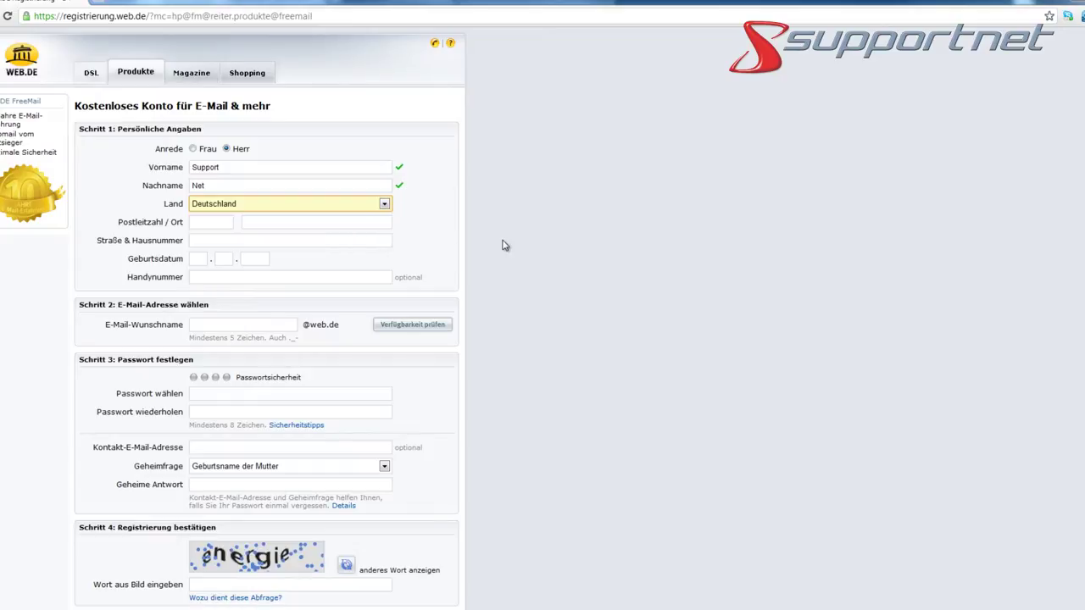
# Fill in the postal code, city, street with house number, and date of birth
pyautogui.click(219, 222)
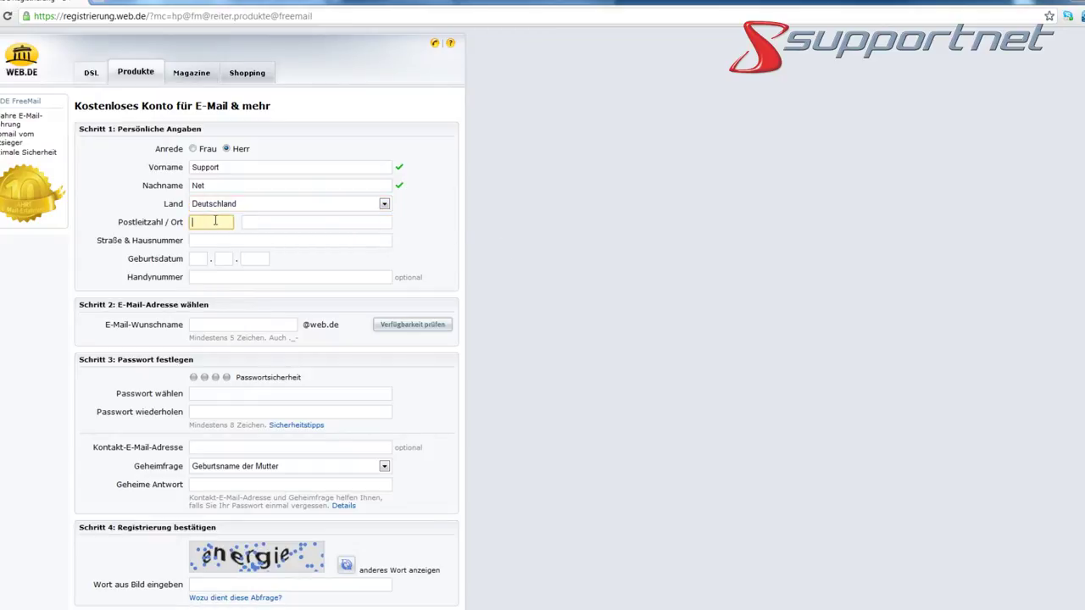
pyautogui.write('10437')
pyautogui.press('Tab')
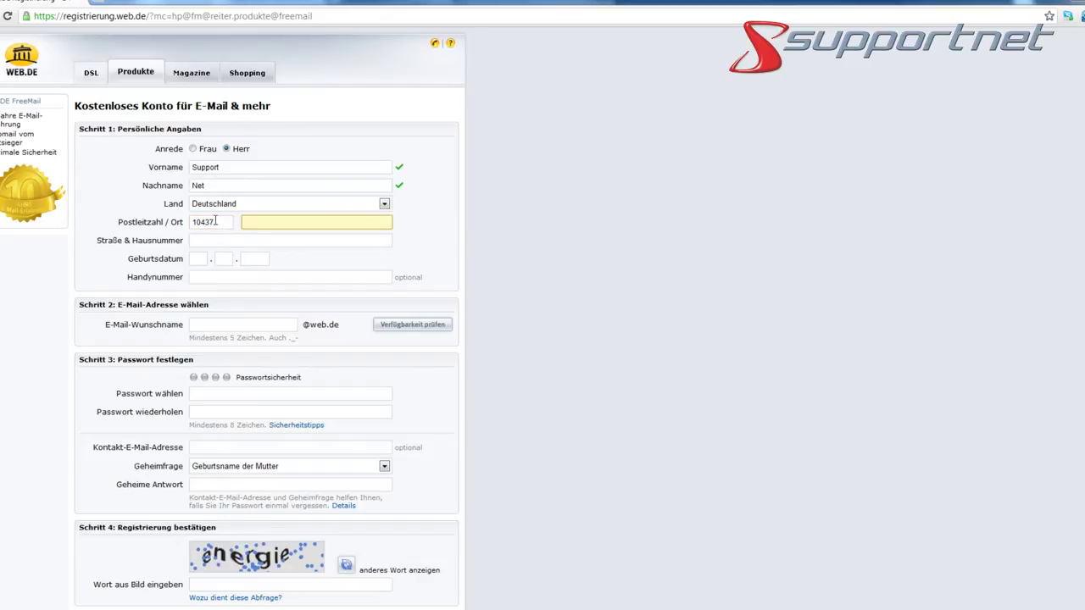
pyautogui.write('Berlin')
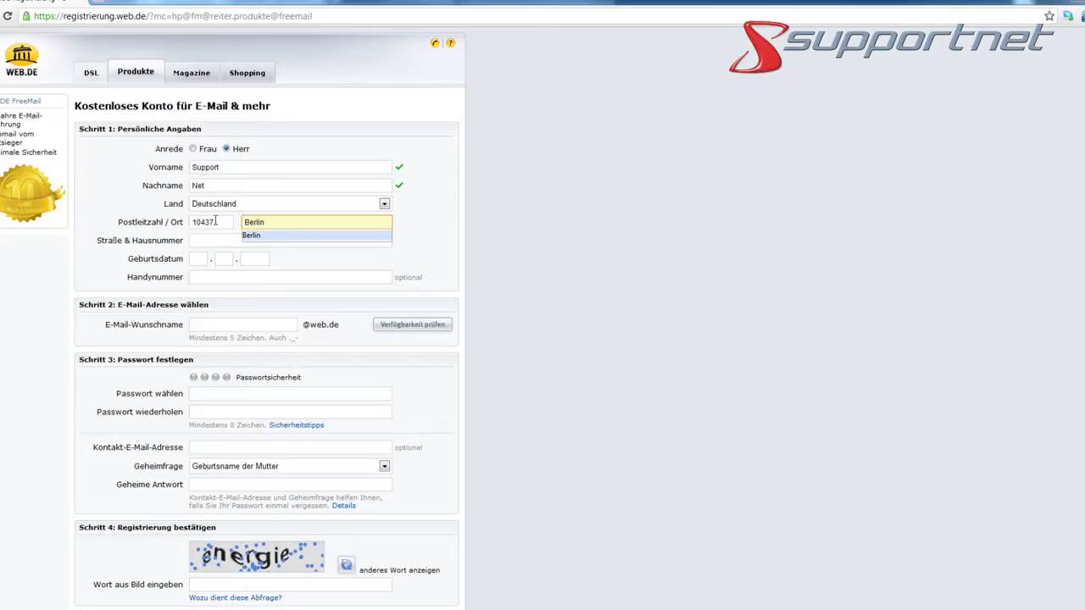
pyautogui.press('Tab')
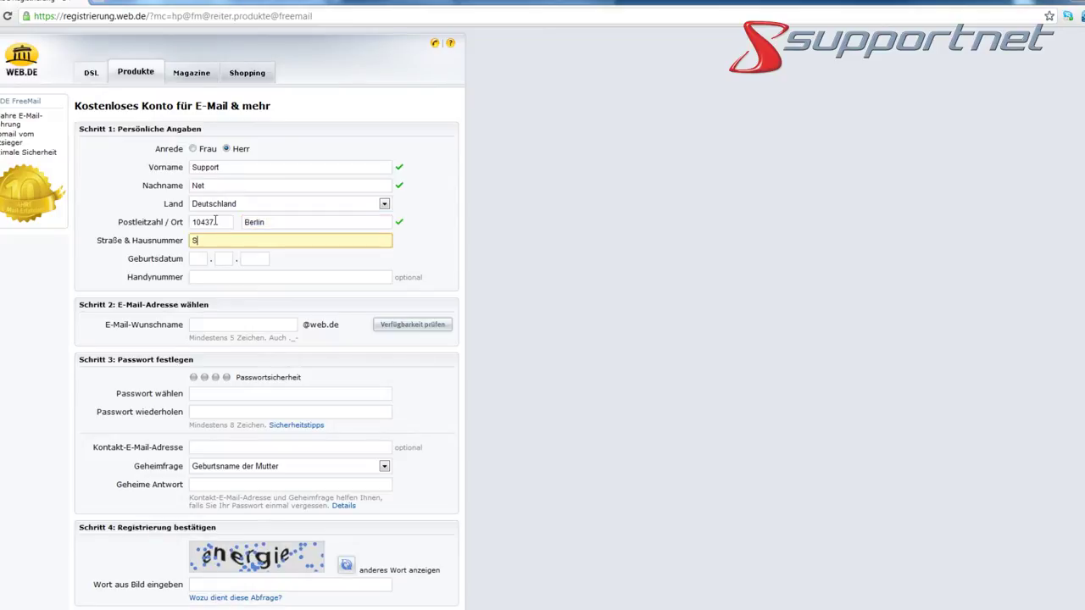
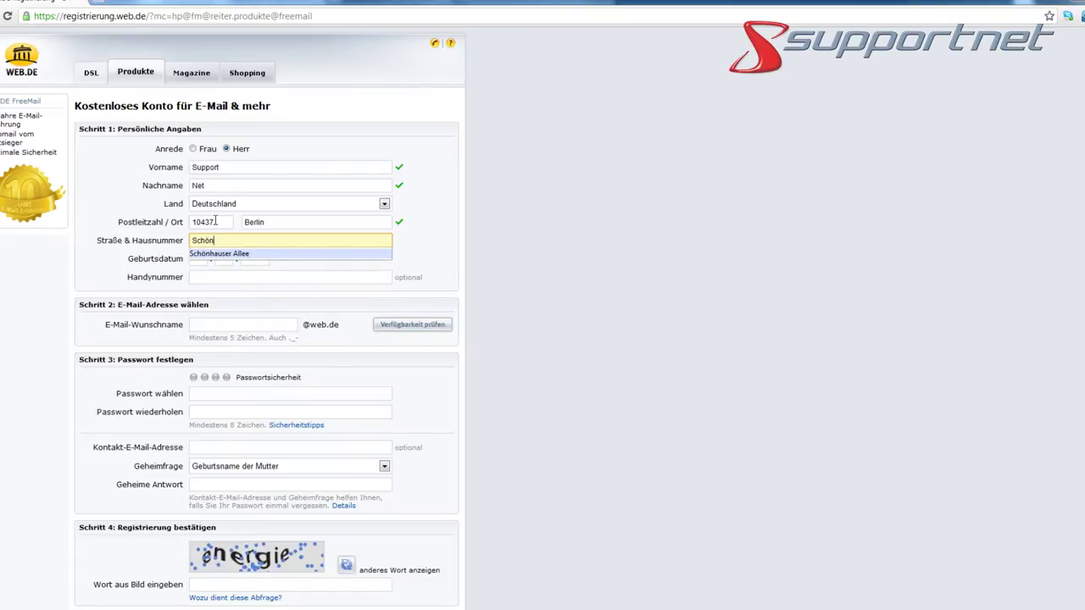
pyautogui.click(234, 253)
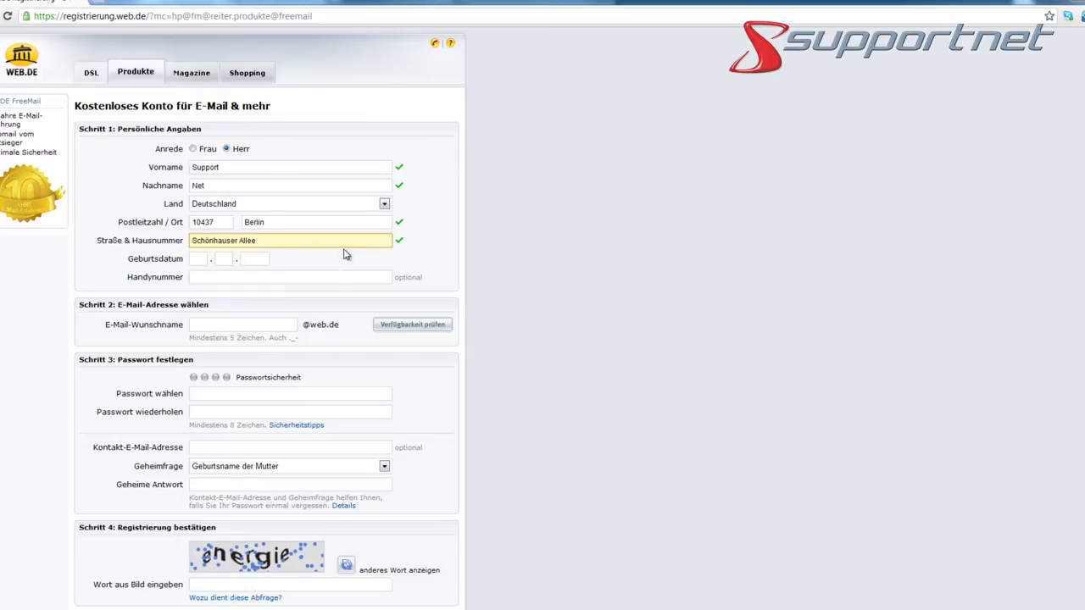
pyautogui.press('Tab')
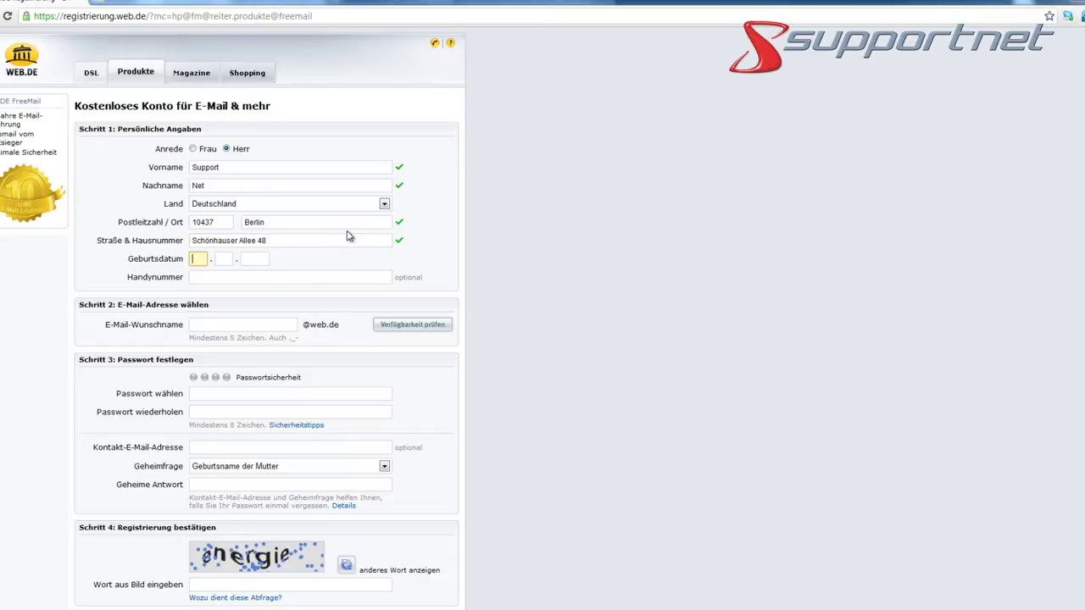
pyautogui.write('20')
pyautogui.write('1980')
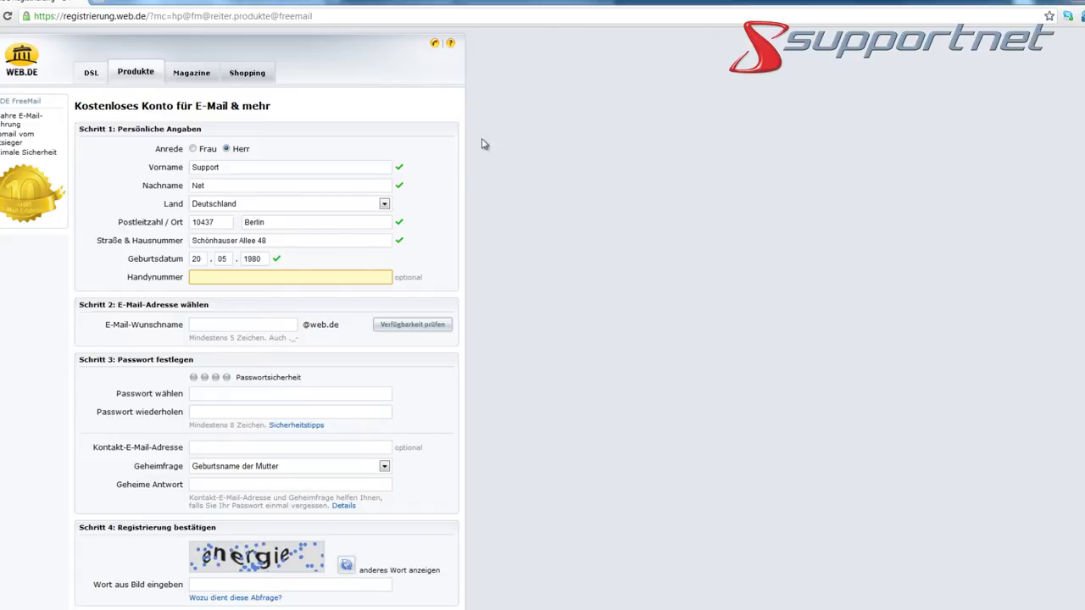
pyautogui.click(246, 325)
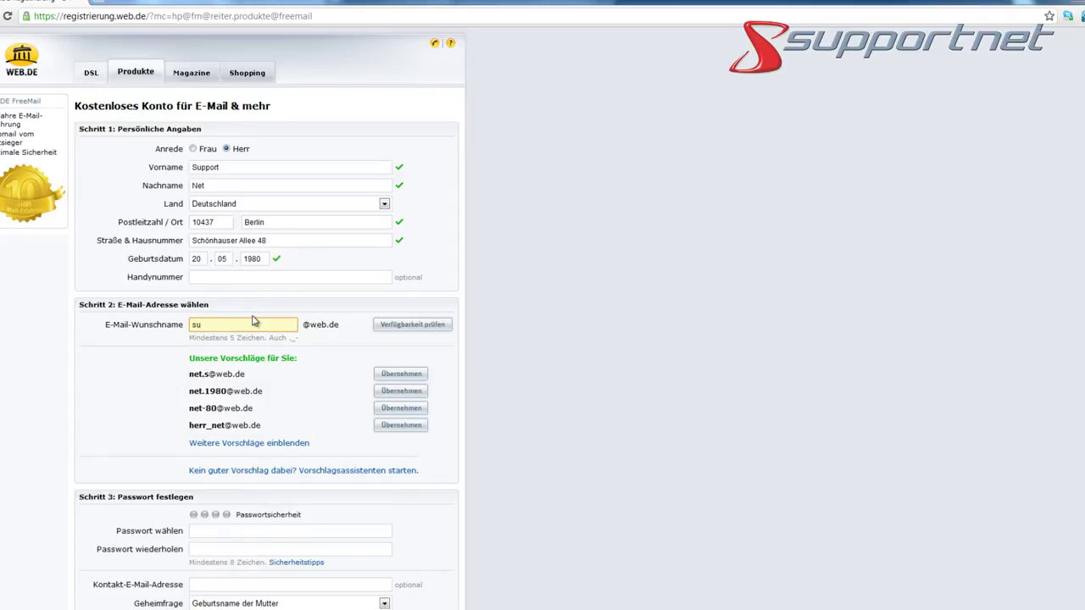
pyautogui.click(383, 328)
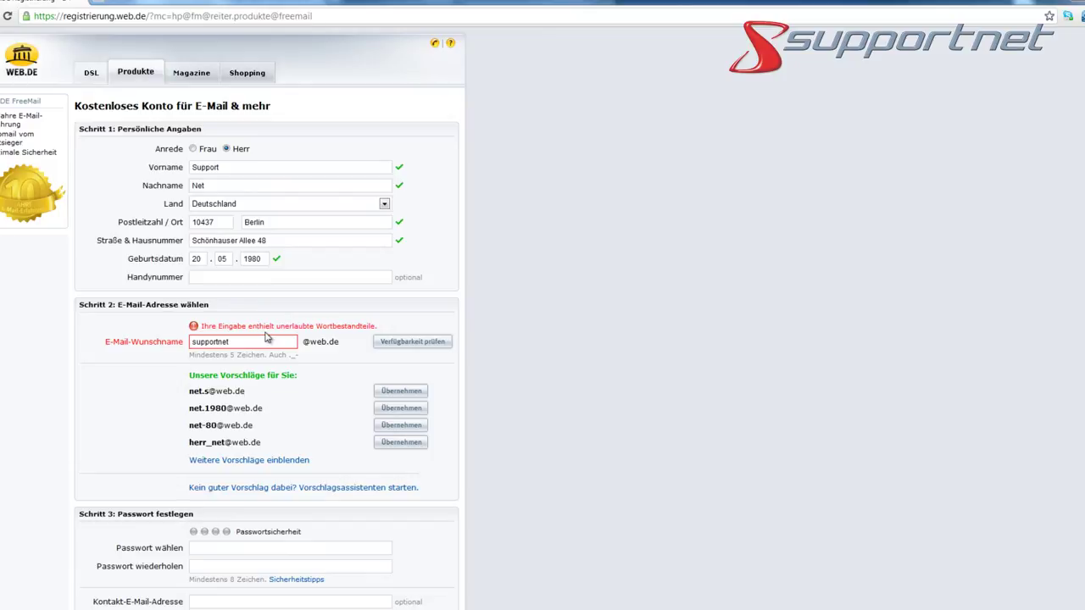
pyautogui.doubleClick(235, 343)
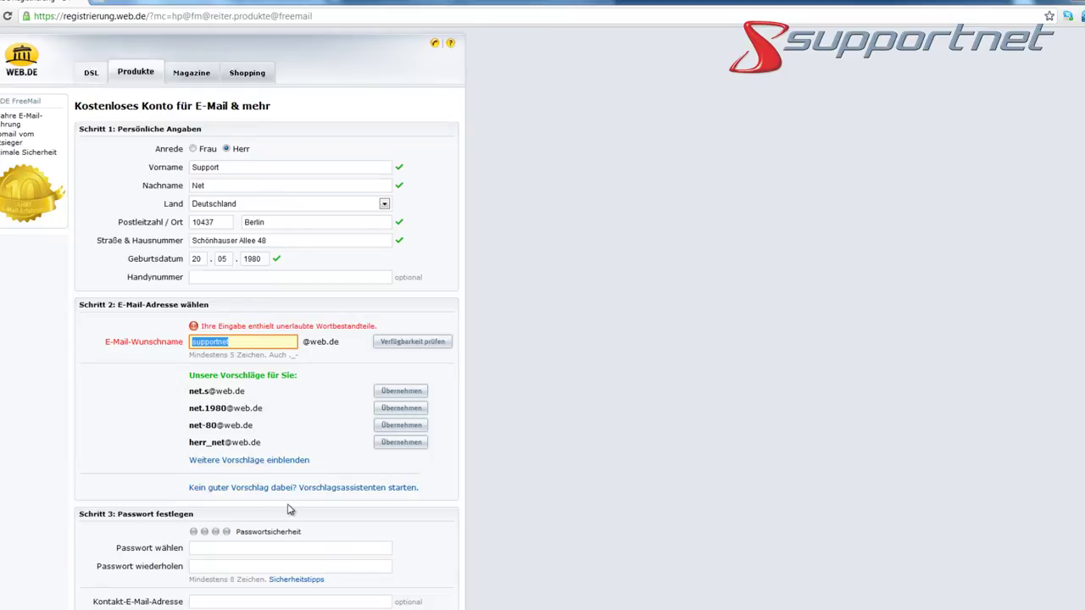
pyautogui.click(385, 344)
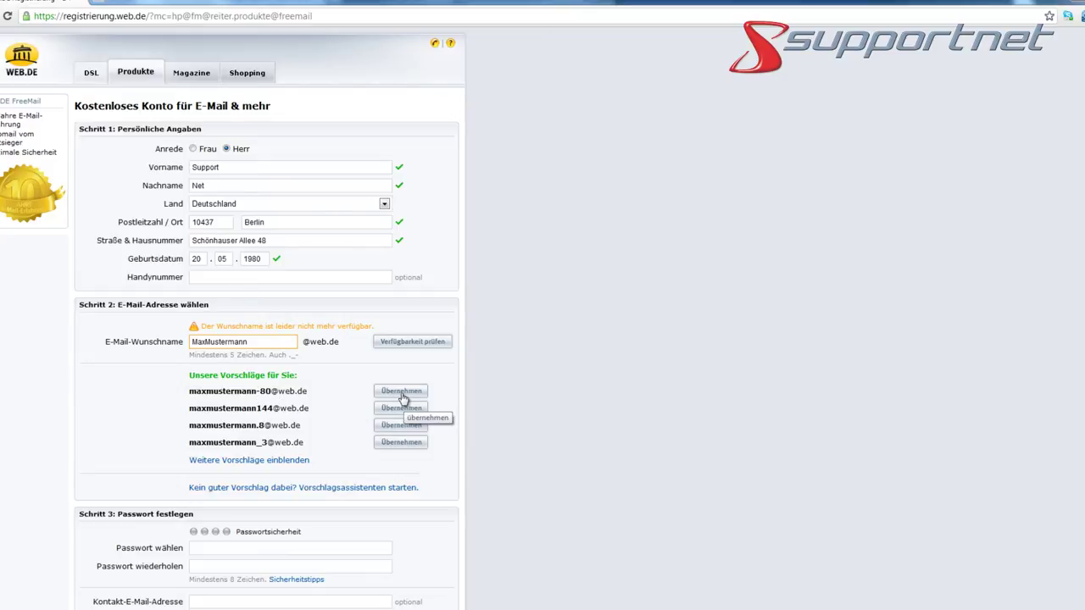
pyautogui.click(402, 393)
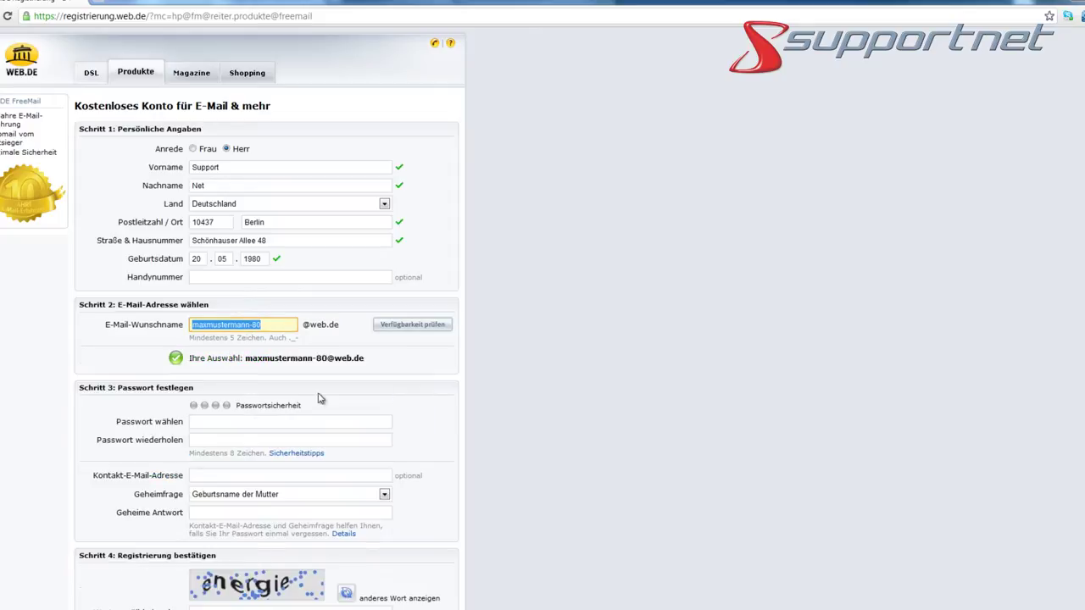
# Enter and repeat the account password, then add a recovery contact e-mail address
pyautogui.scroll(-1, 125, 406)
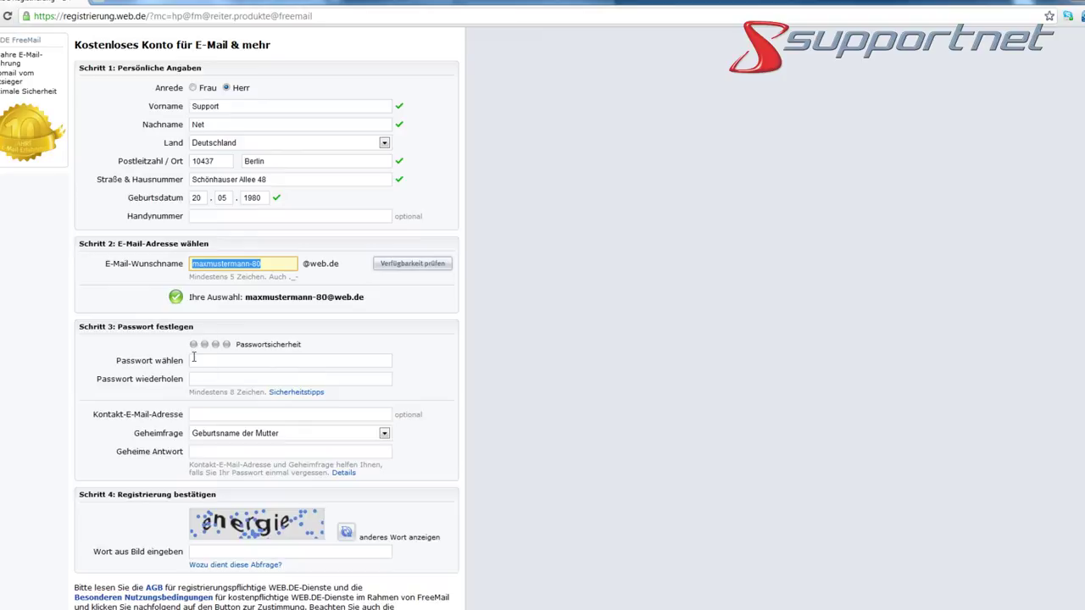
pyautogui.click(222, 360)
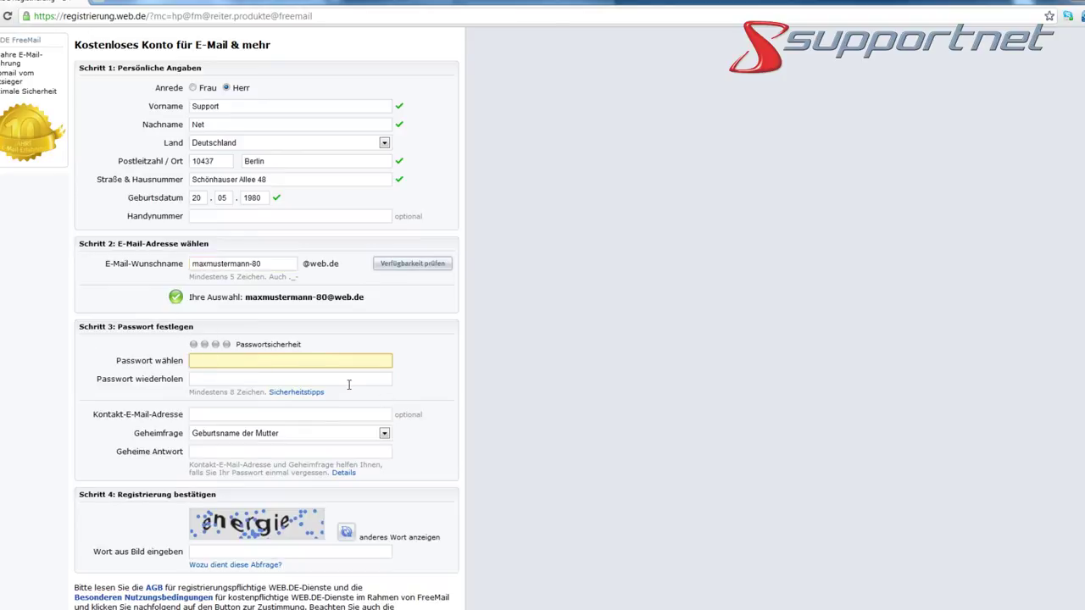
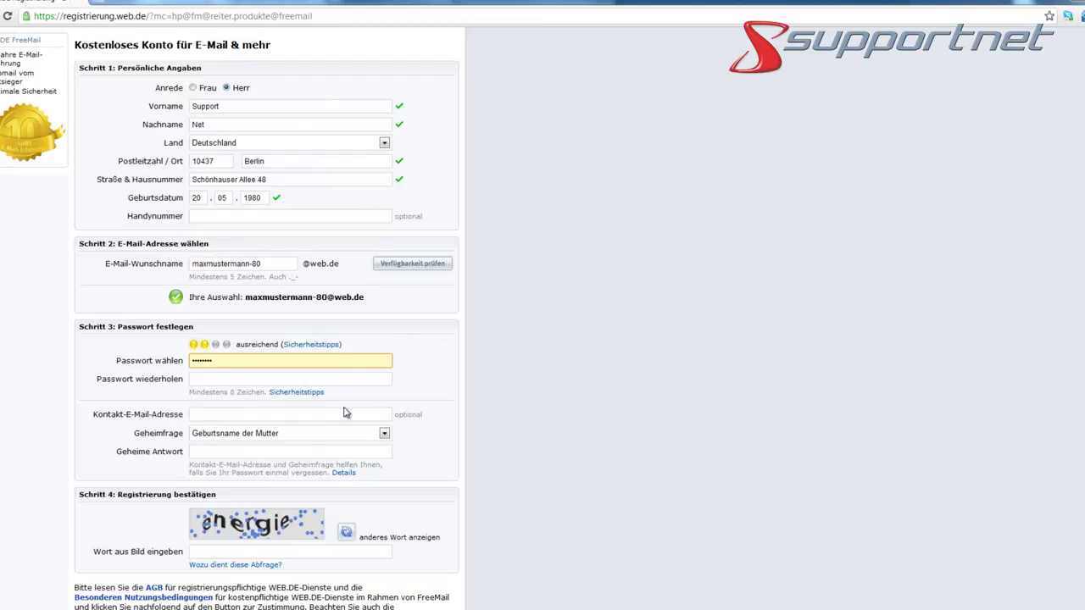
pyautogui.click(350, 379)
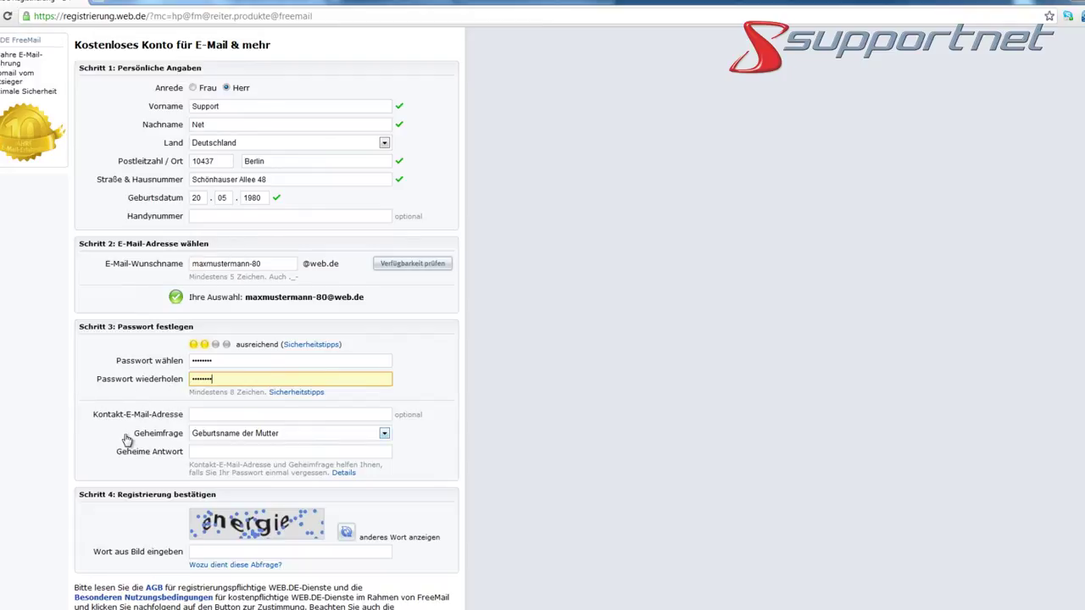
pyautogui.click(212, 415)
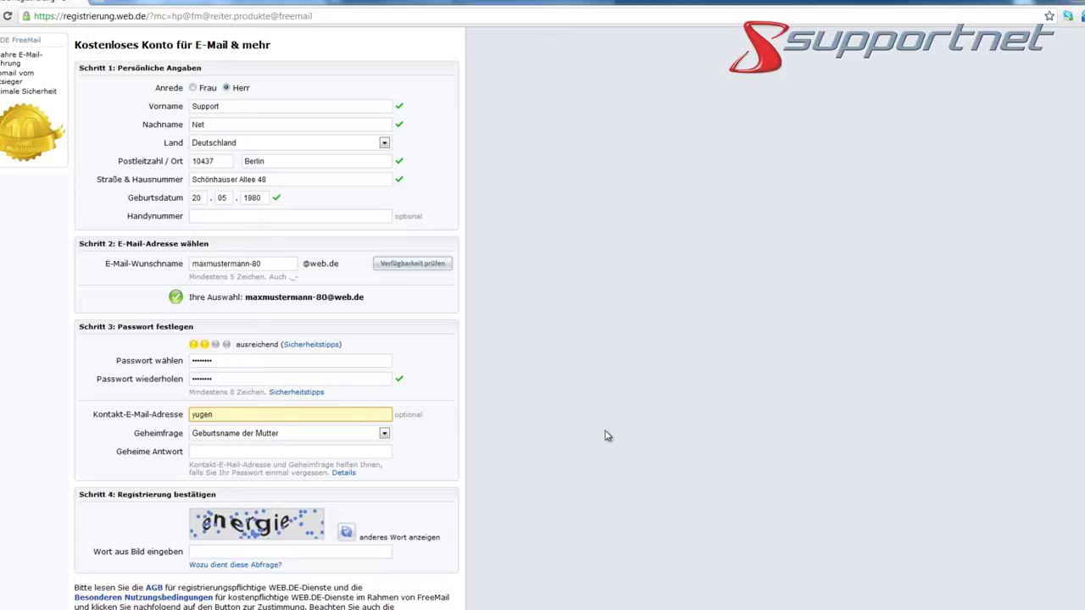
pyautogui.write('@supportnet.de')
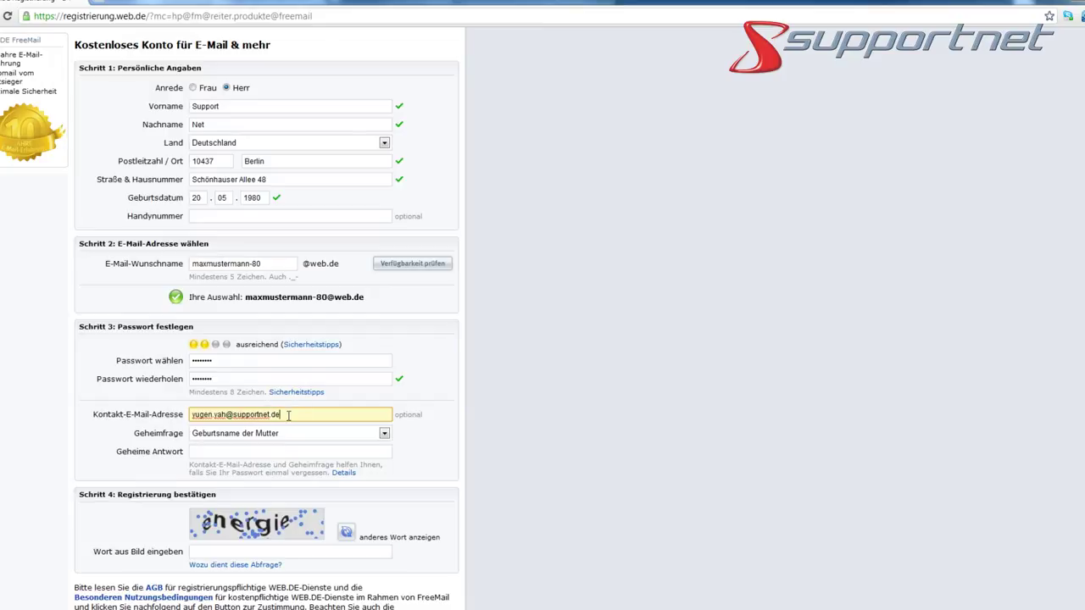
# Pick 'Die letzten 4 Ziffern Ihrer Kreditkarte' as the security question and enter the secret answer
pyautogui.click(256, 218)
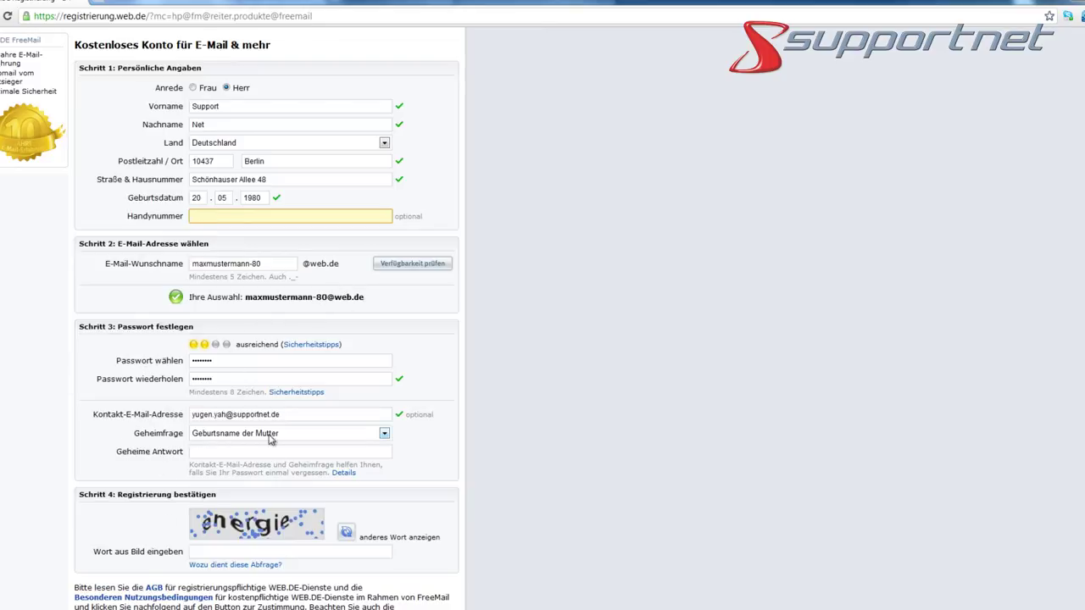
pyautogui.click(295, 436)
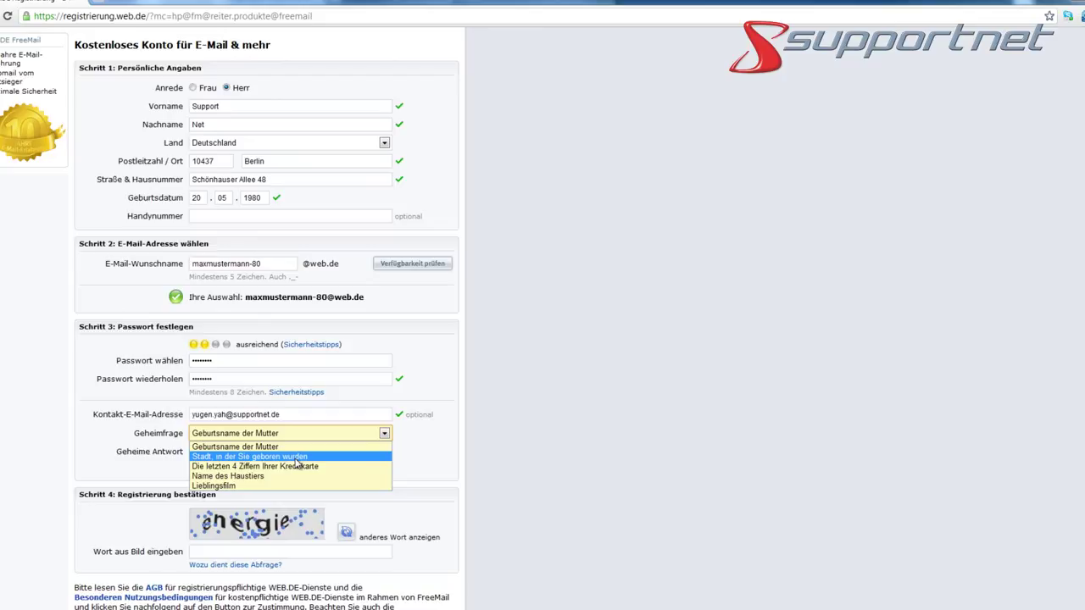
pyautogui.click(296, 459)
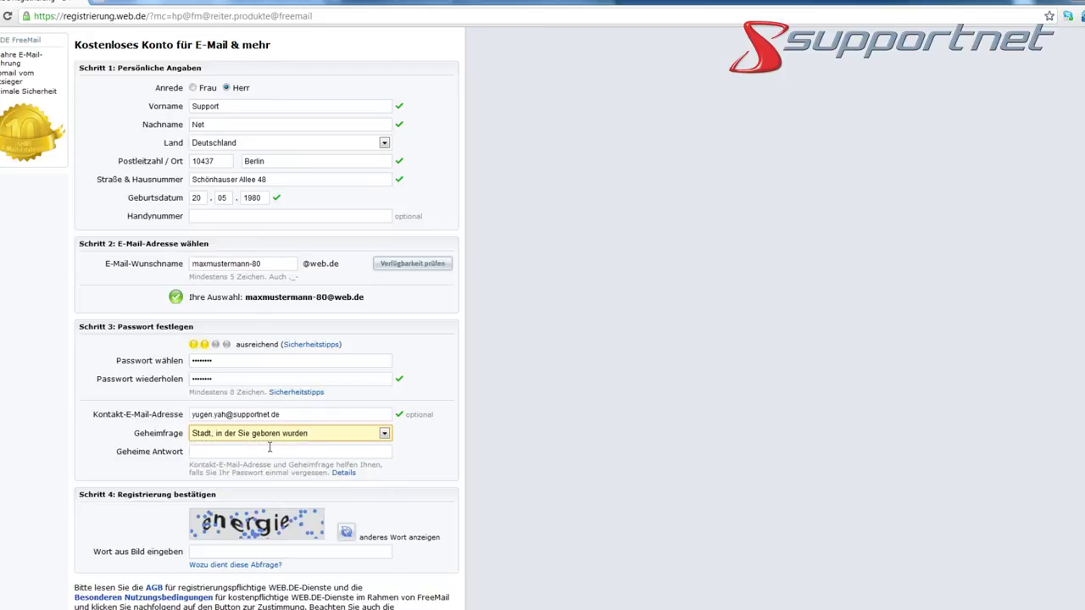
pyautogui.click(278, 439)
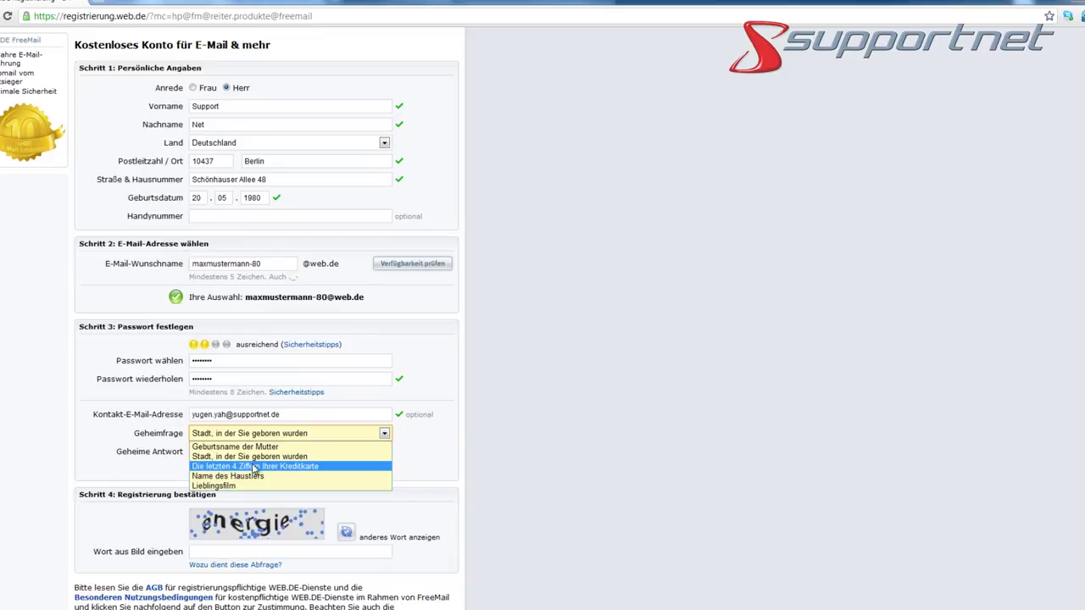
pyautogui.click(260, 466)
pyautogui.click(264, 453)
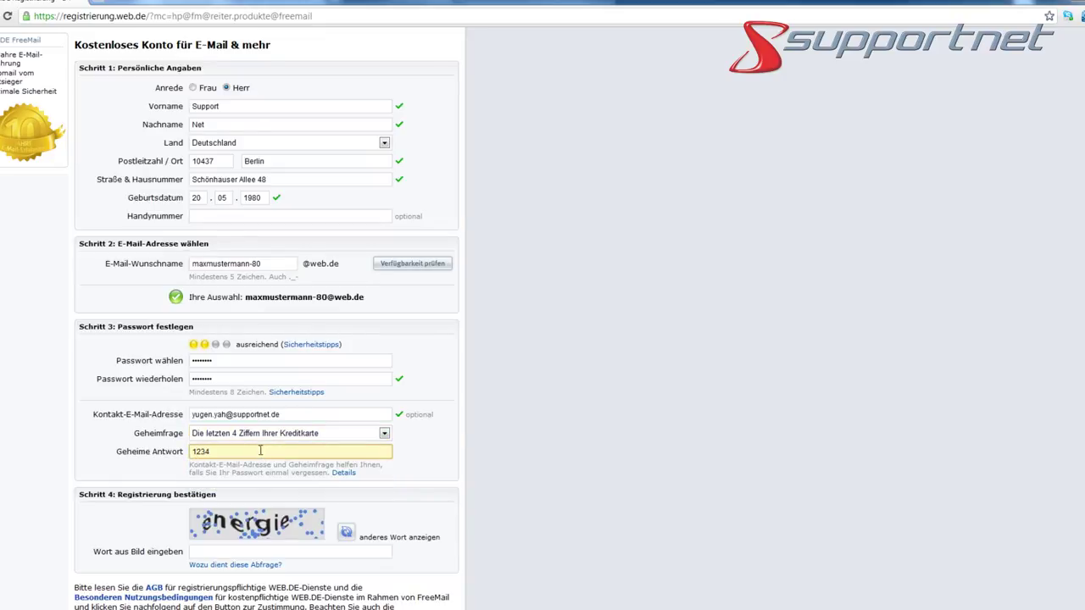
pyautogui.scroll(-1, 477, 426)
pyautogui.click(479, 420)
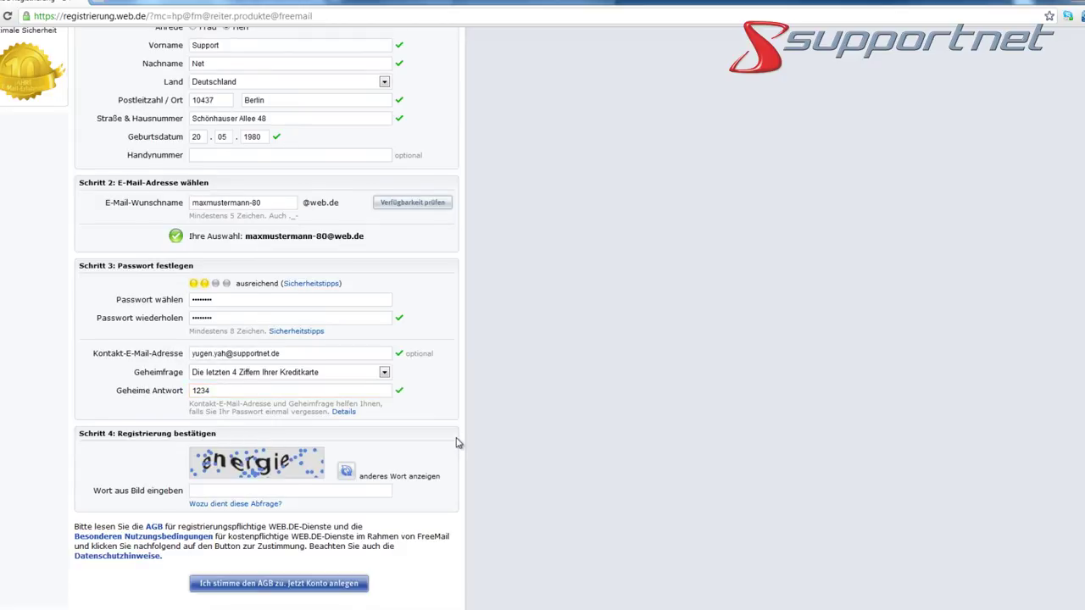
# Enter the captcha word, then view and close the AGB terms window
pyautogui.scroll(-1, 456, 442)
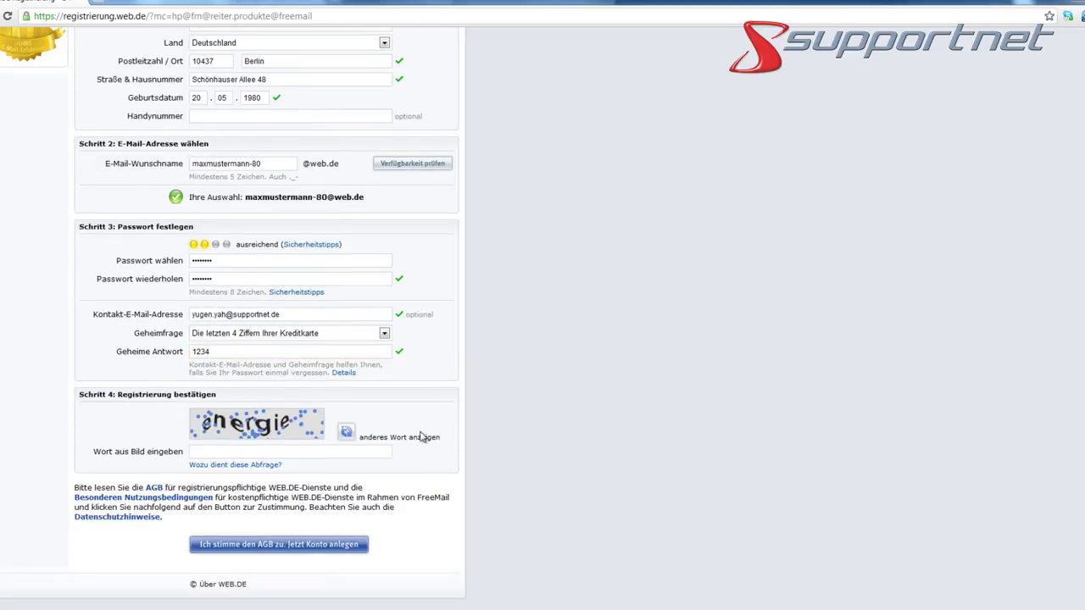
pyautogui.click(209, 452)
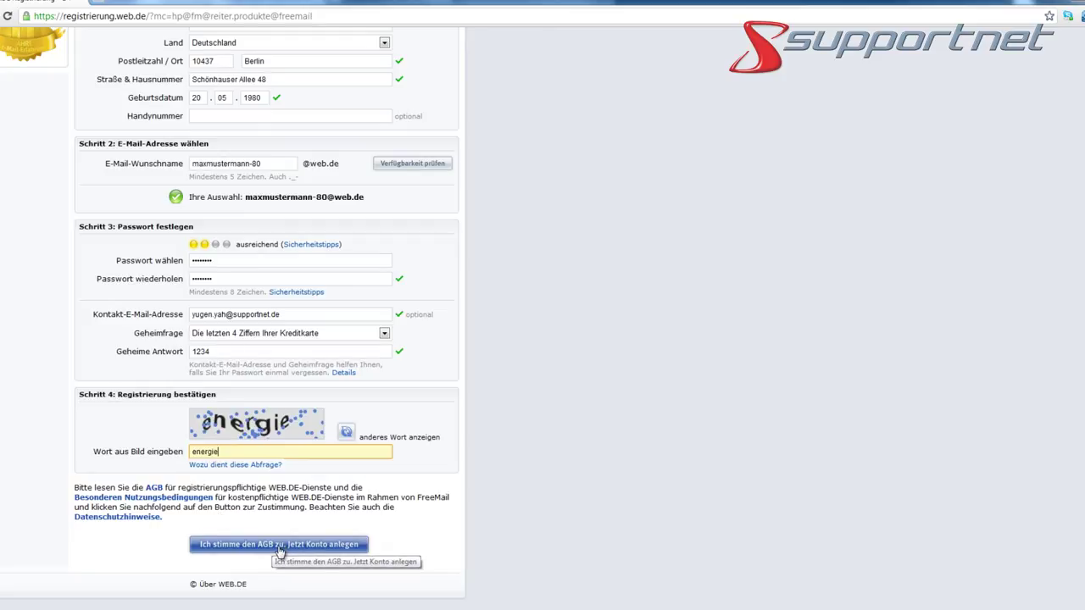
pyautogui.click(155, 490)
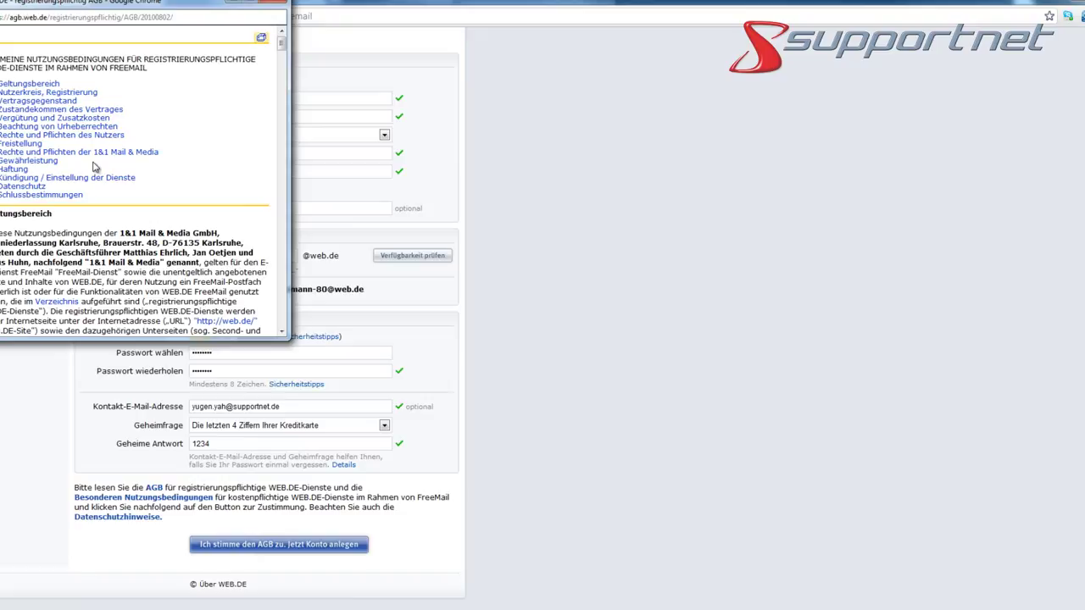
pyautogui.click(271, 4)
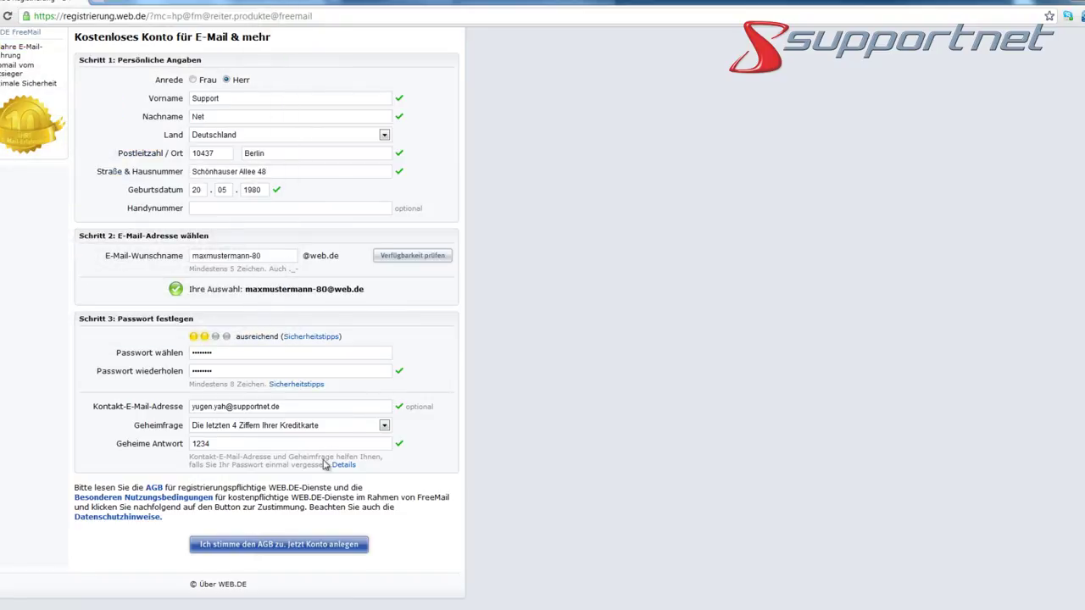
# Submit 'Ich stimme den AGB zu. Jetzt Konto anlegen' and review the welcome page
pyautogui.click(281, 549)
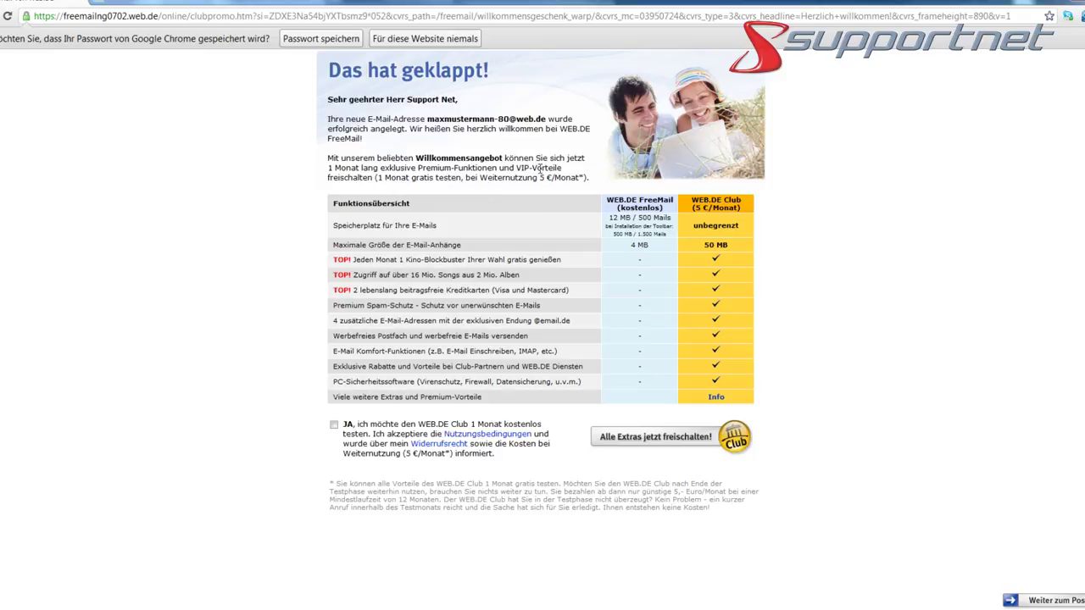
pyautogui.scroll(-1, 547, 279)
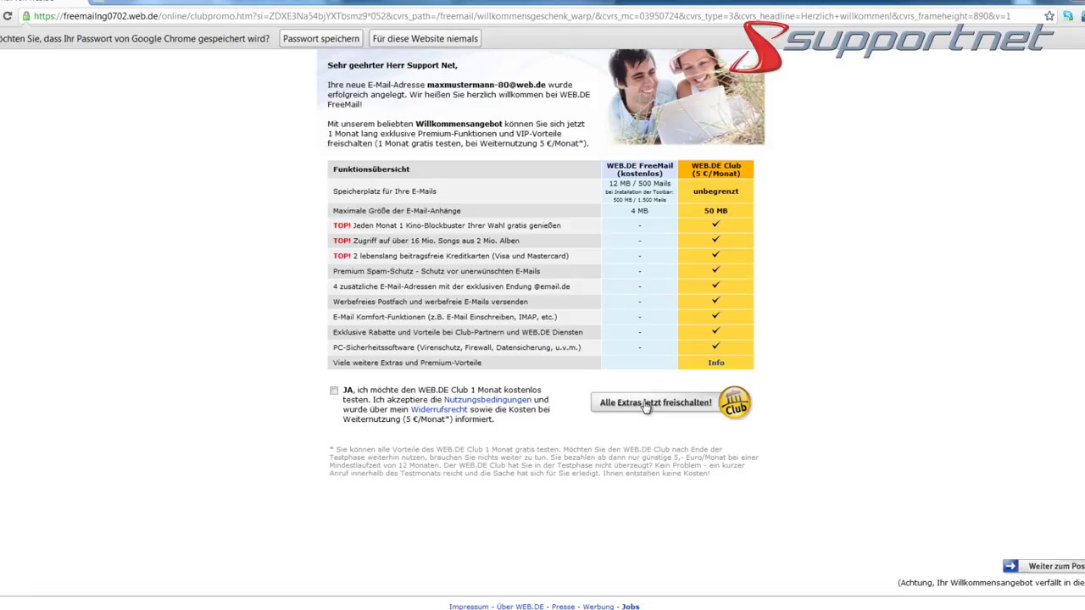
# Skip the Club and new-customer offers and continue into the FreeMail mailbox
pyautogui.click(1078, 574)
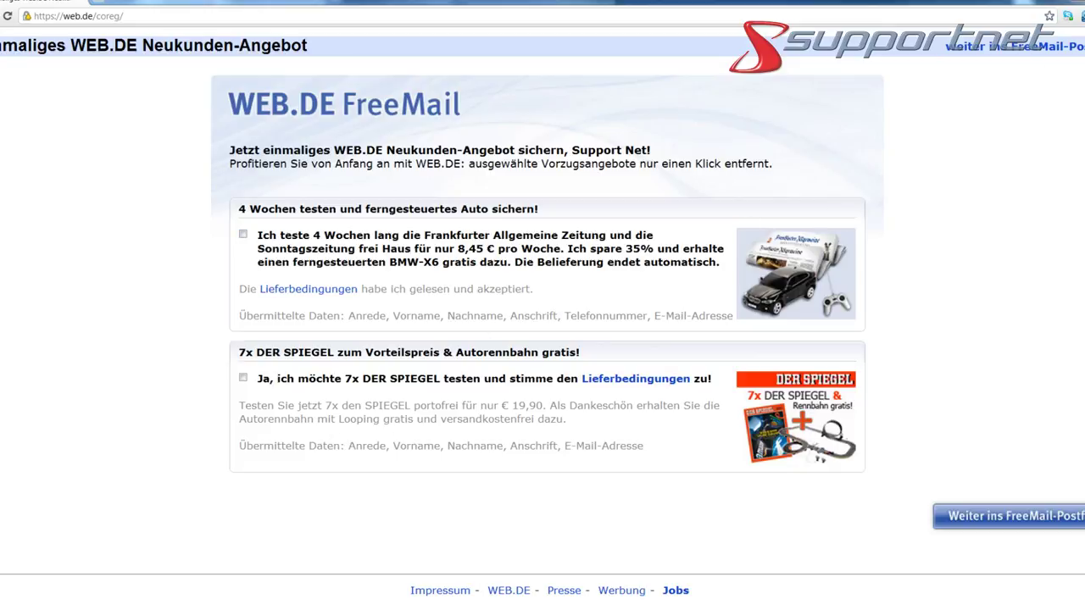
pyautogui.click(1045, 48)
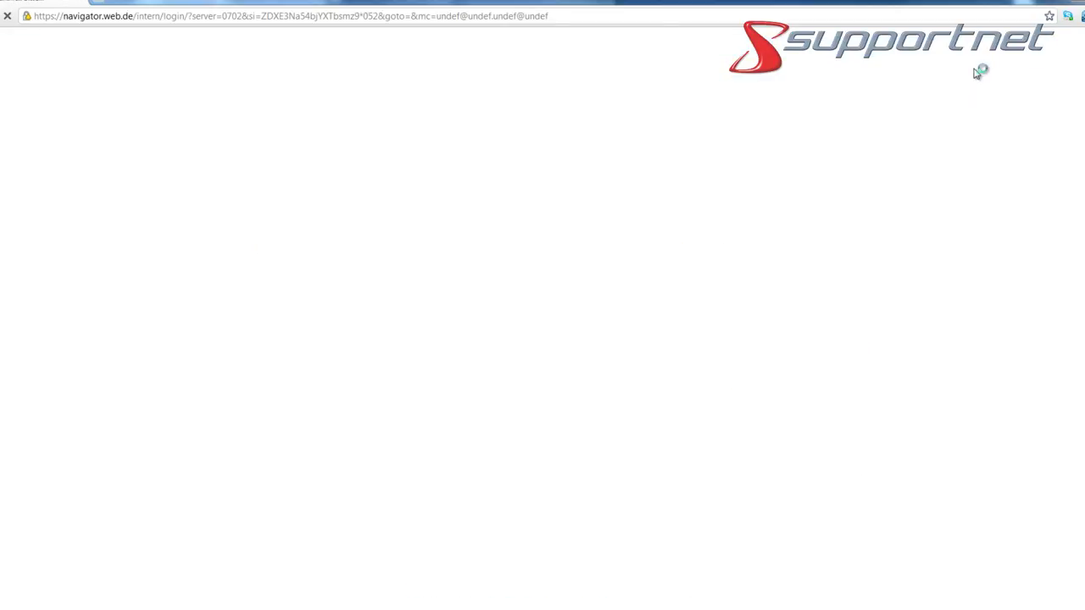